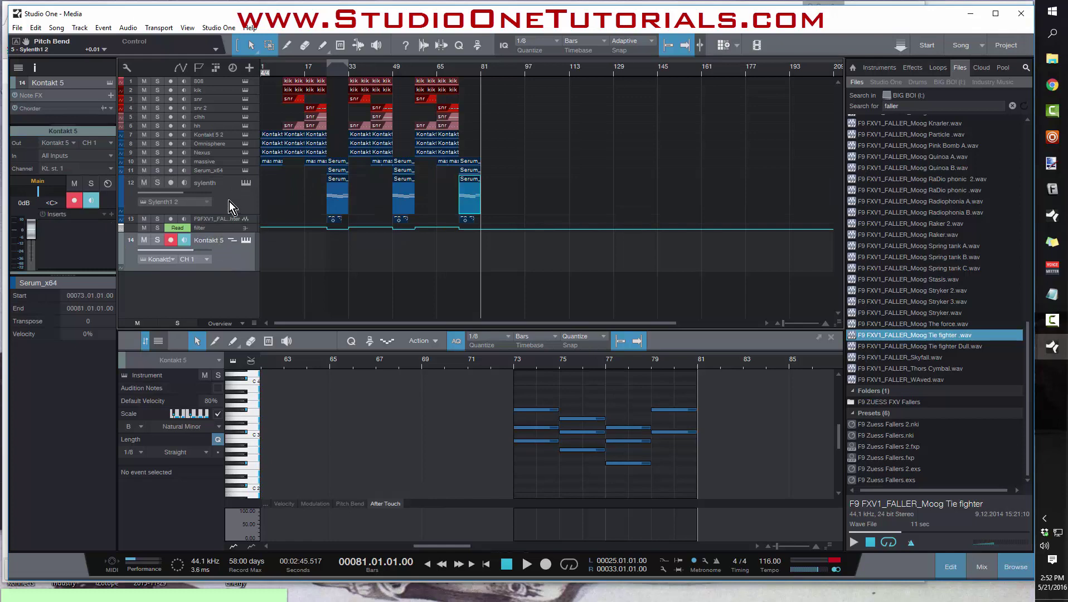
Step: Add a Chorder note effect to the sylenth instrument track from the Inspector
{"action": "left_click", "coordinate": [230, 201]}
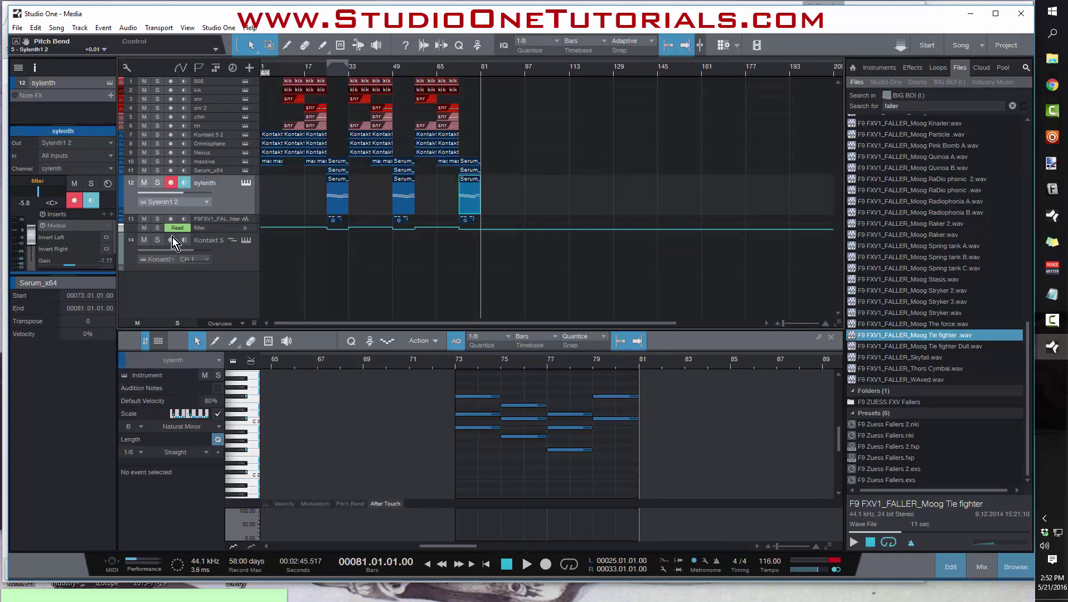
{"action": "key", "text": "F4"}
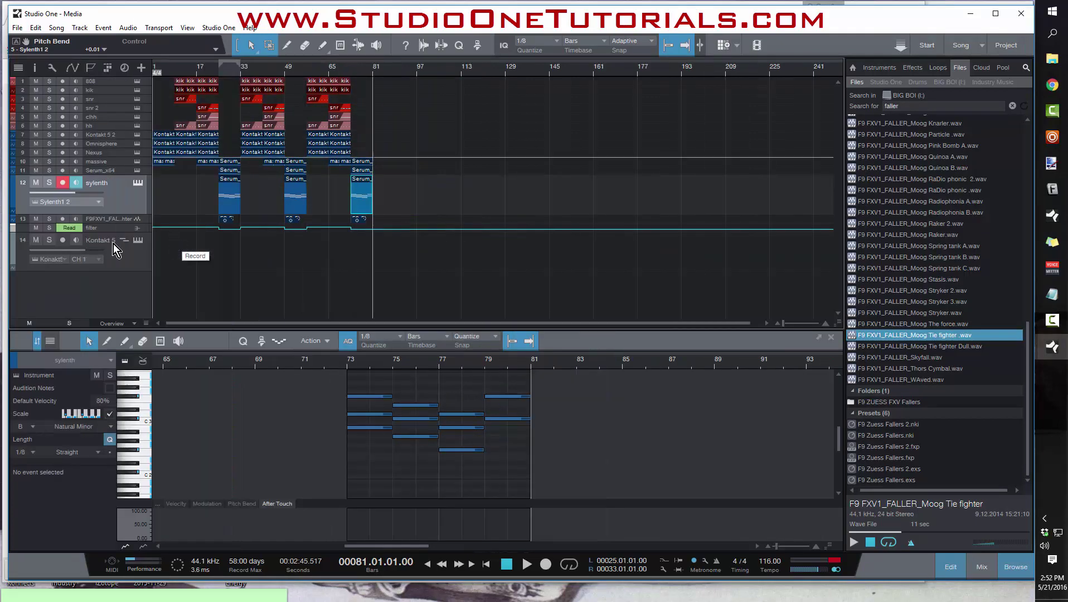
{"action": "left_click", "coordinate": [34, 68]}
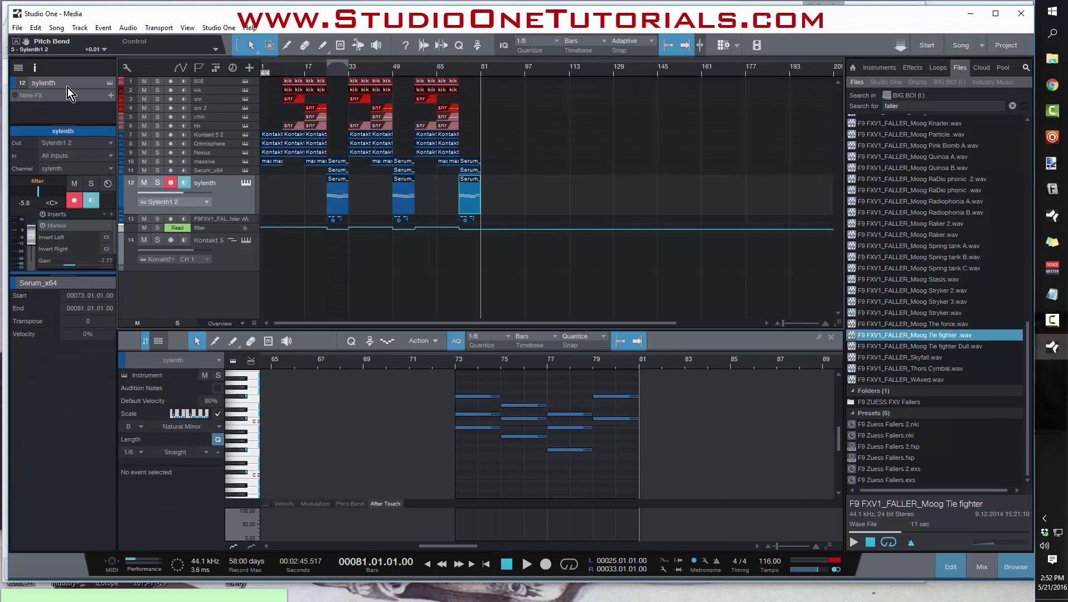
{"action": "left_click", "coordinate": [111, 96]}
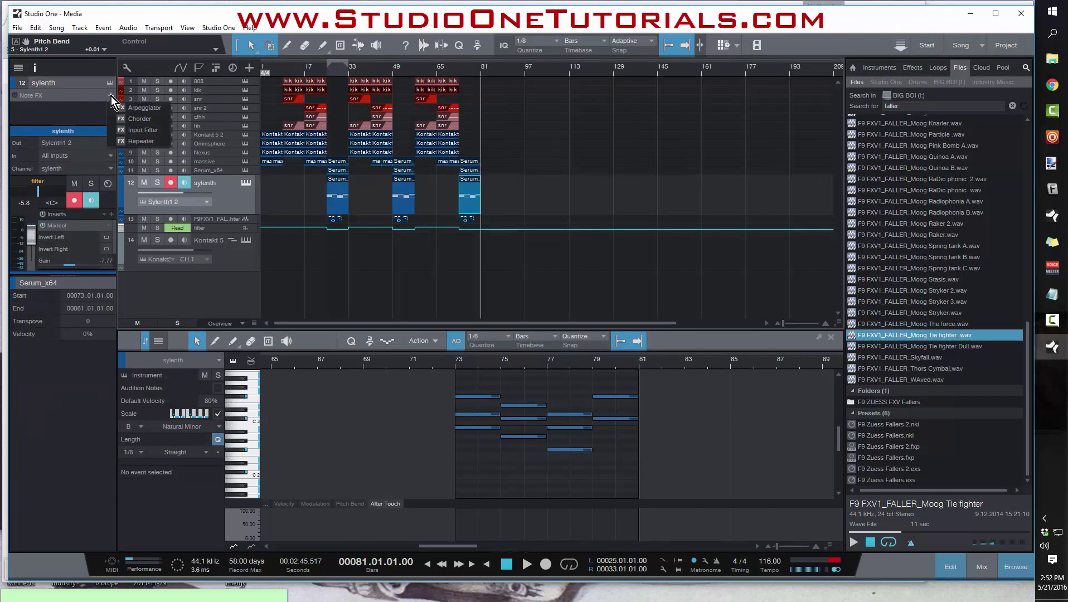
{"action": "left_click", "coordinate": [143, 121]}
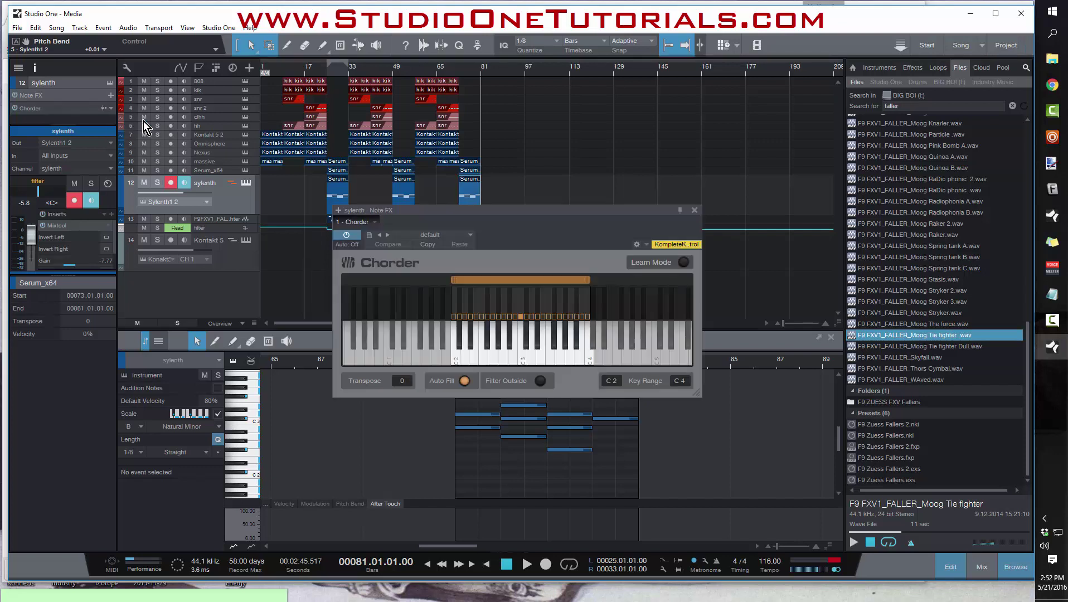
Step: Load the Studio One Tutorials > A Minor Template preset into Chorder
{"action": "left_click", "coordinate": [471, 237]}
{"action": "left_click", "coordinate": [400, 279]}
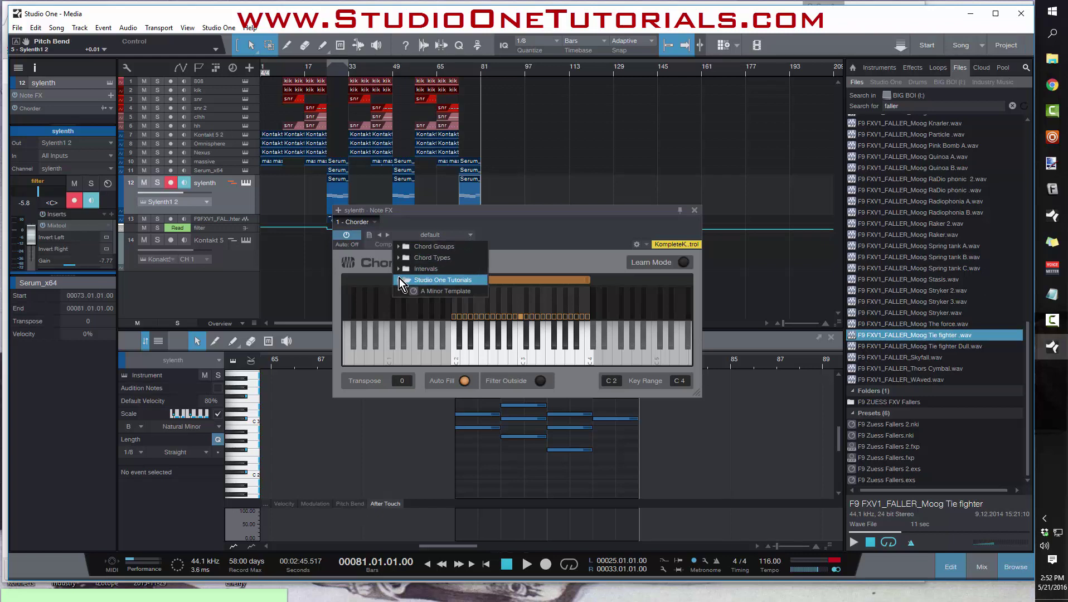
{"action": "left_click", "coordinate": [444, 292]}
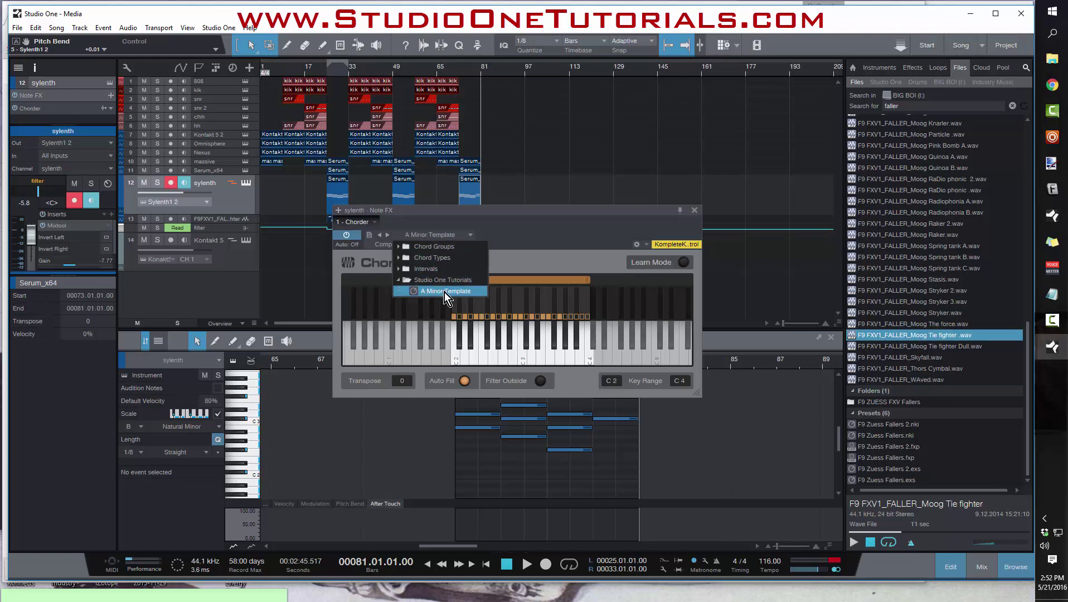
{"action": "left_click", "coordinate": [557, 237]}
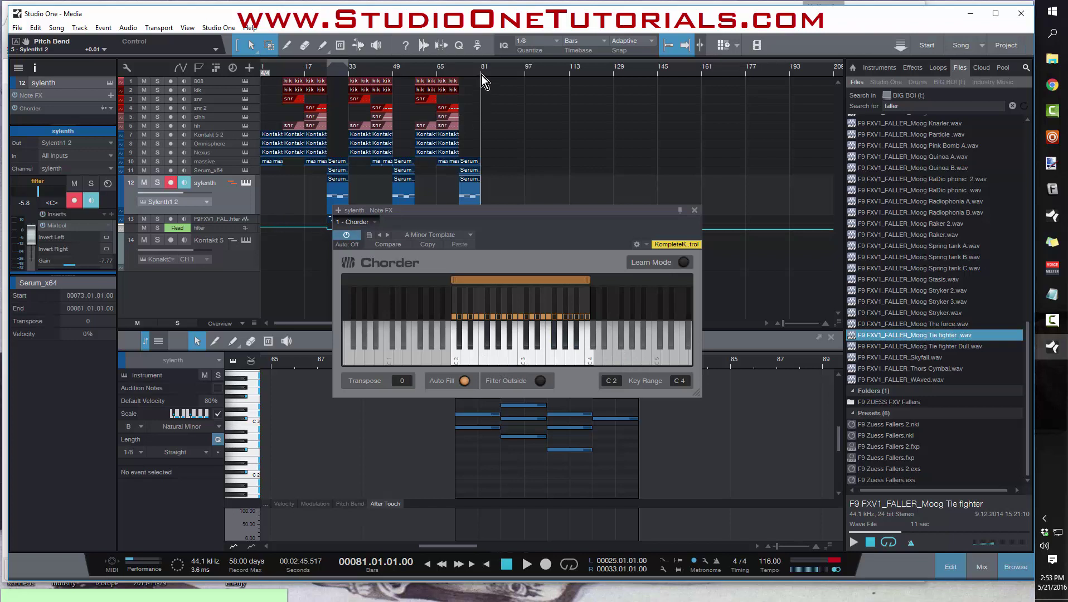
Step: Select the Serum clip at bars 73–81 and audition chords on the lowest Chorder trigger keys
{"action": "left_click", "coordinate": [477, 189]}
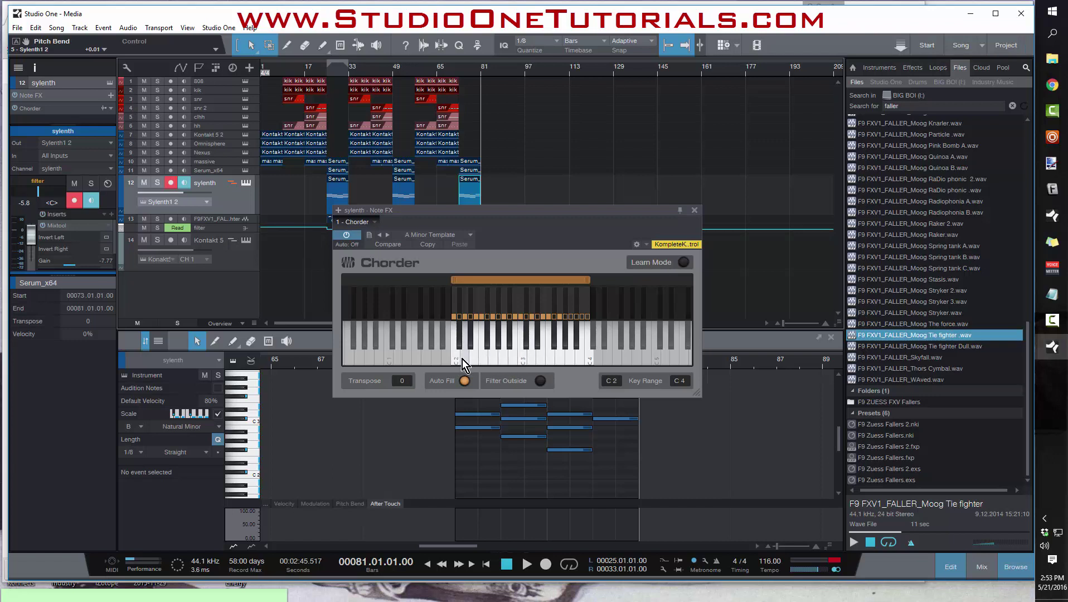
{"action": "left_click", "coordinate": [505, 362]}
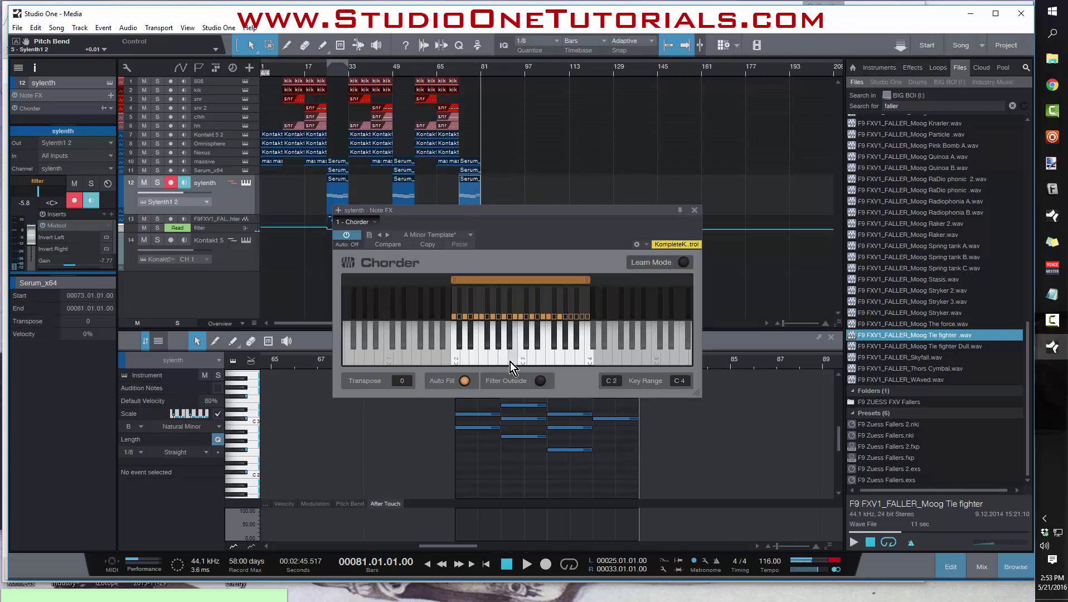
{"action": "left_click", "coordinate": [512, 361]}
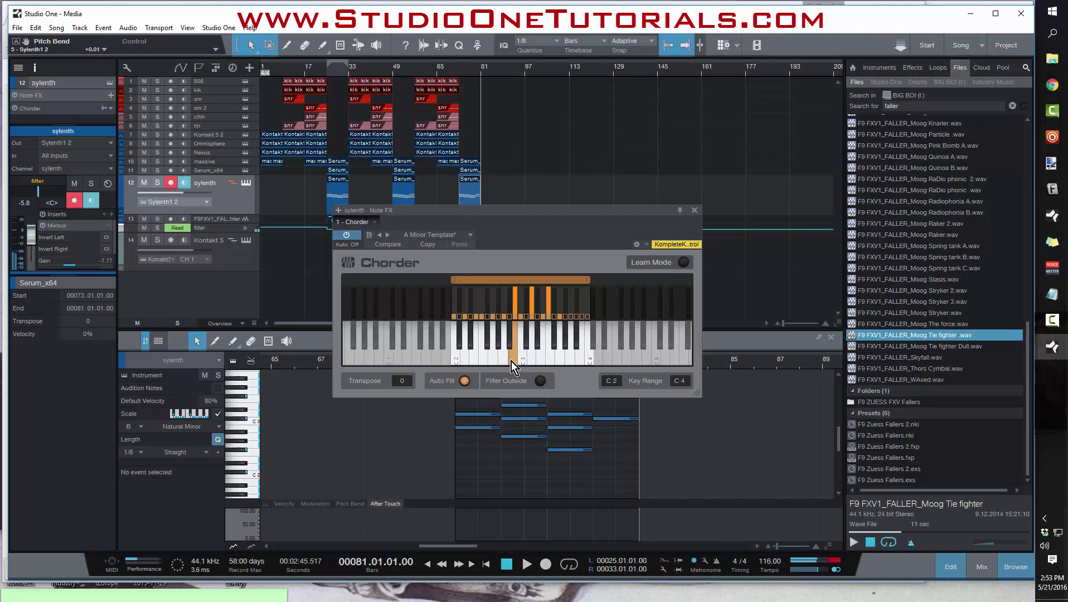
{"action": "left_click", "coordinate": [521, 359]}
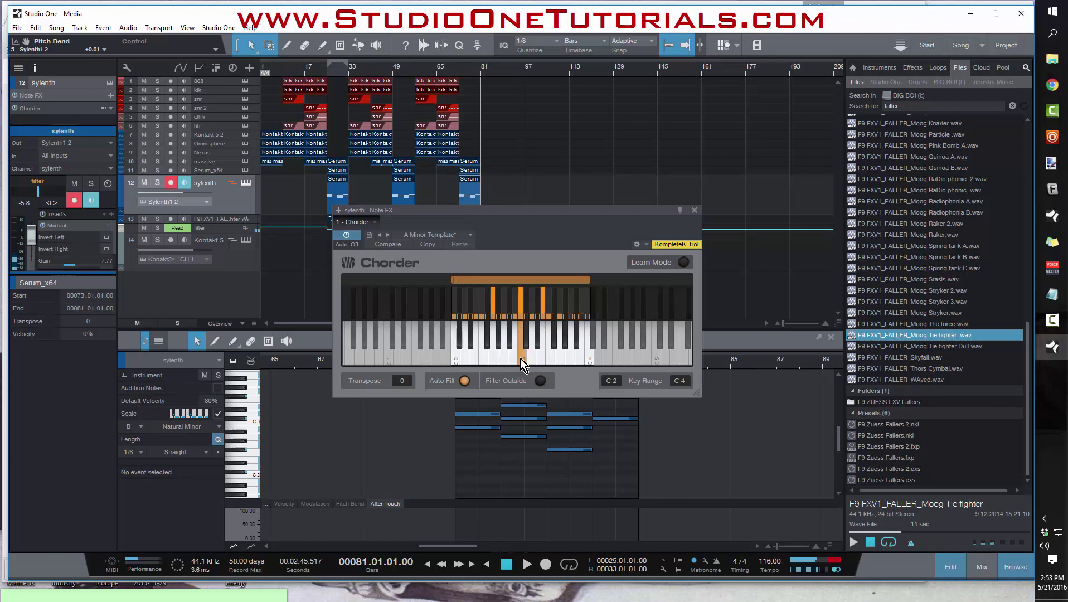
{"action": "left_click", "coordinate": [520, 360]}
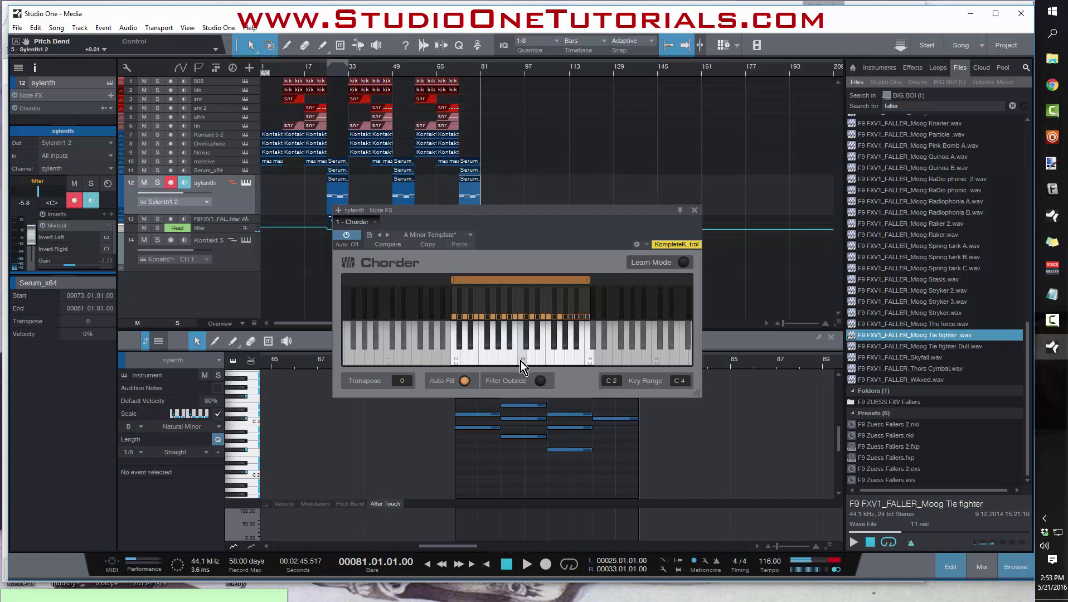
{"action": "left_click", "coordinate": [521, 359]}
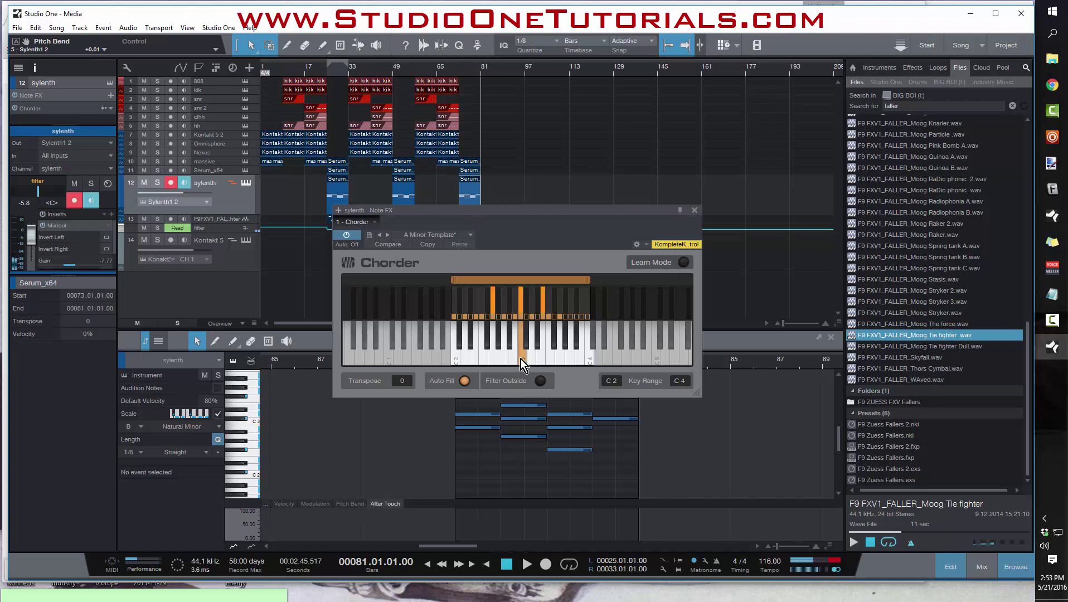
{"action": "left_click", "coordinate": [521, 361]}
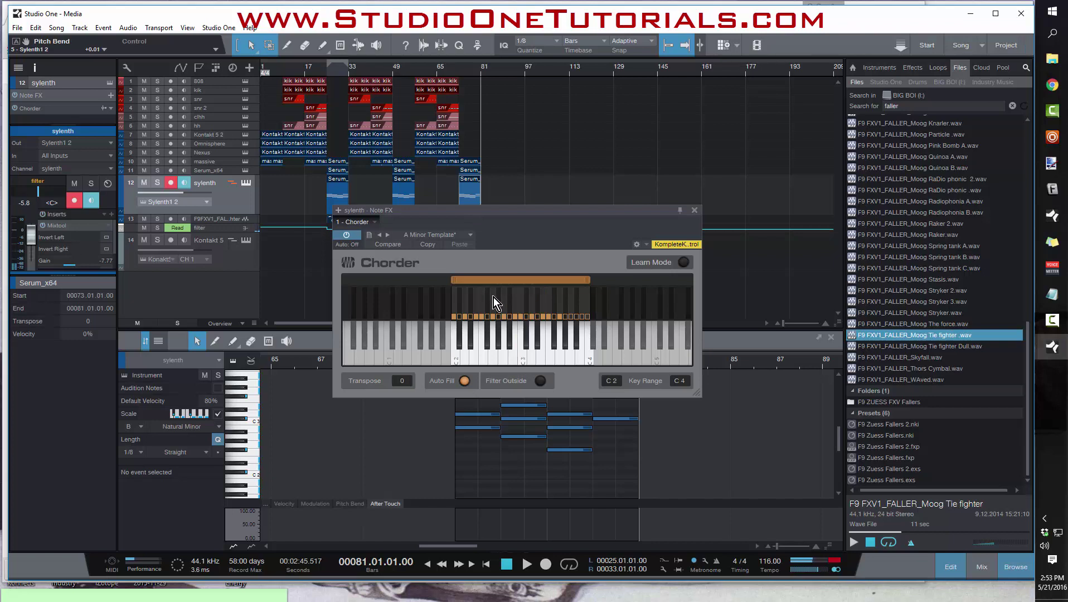
Step: Audition the chords on the next five trigger keys moving up Chorder's keyboard
{"action": "left_click", "coordinate": [523, 357]}
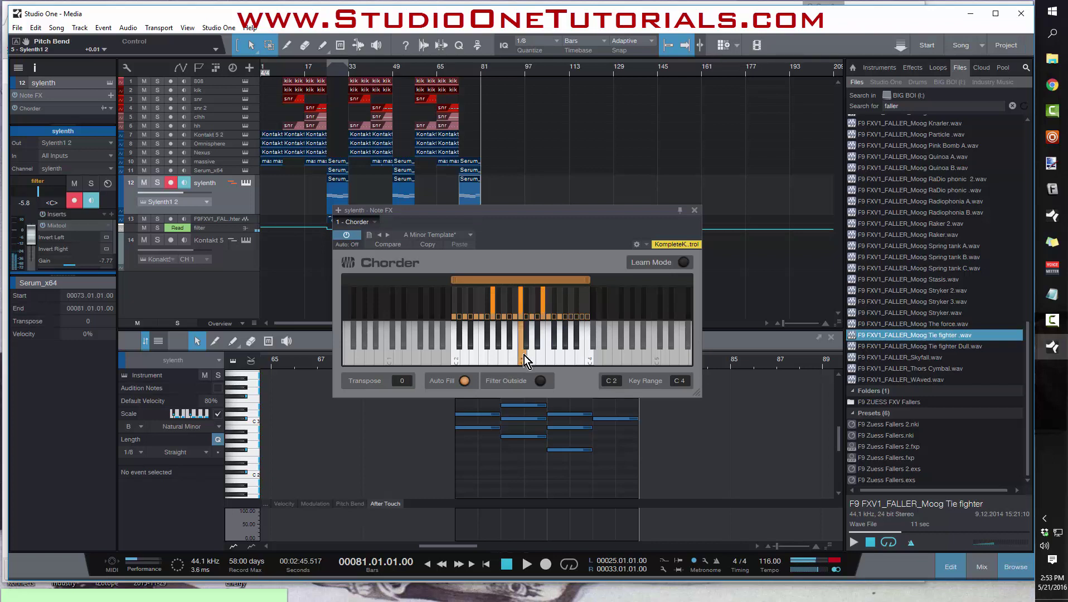
{"action": "left_click", "coordinate": [524, 360]}
{"action": "left_click", "coordinate": [532, 358]}
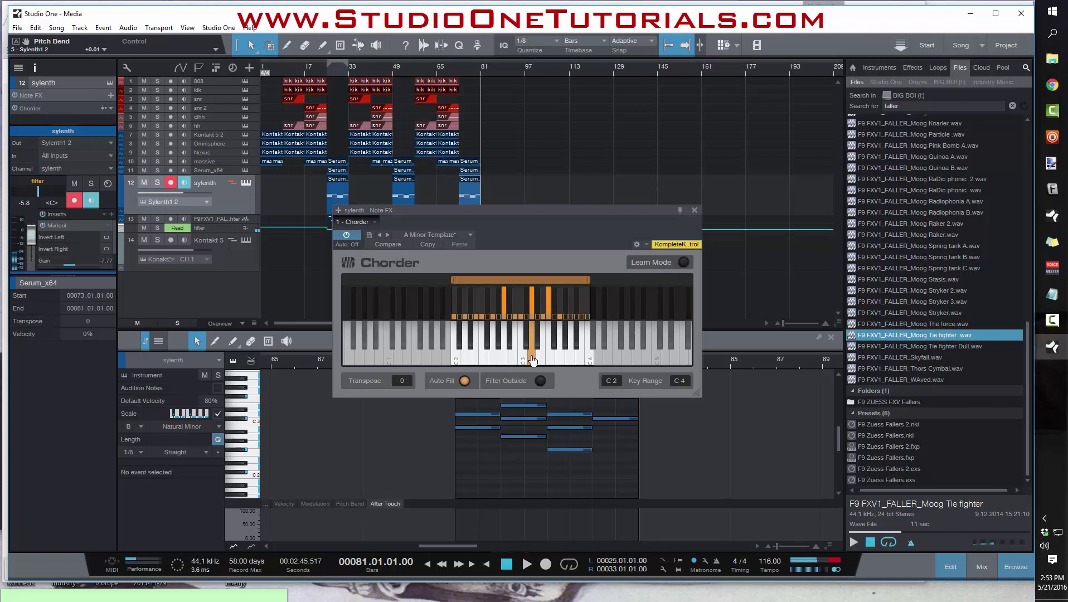
{"action": "left_click", "coordinate": [539, 358]}
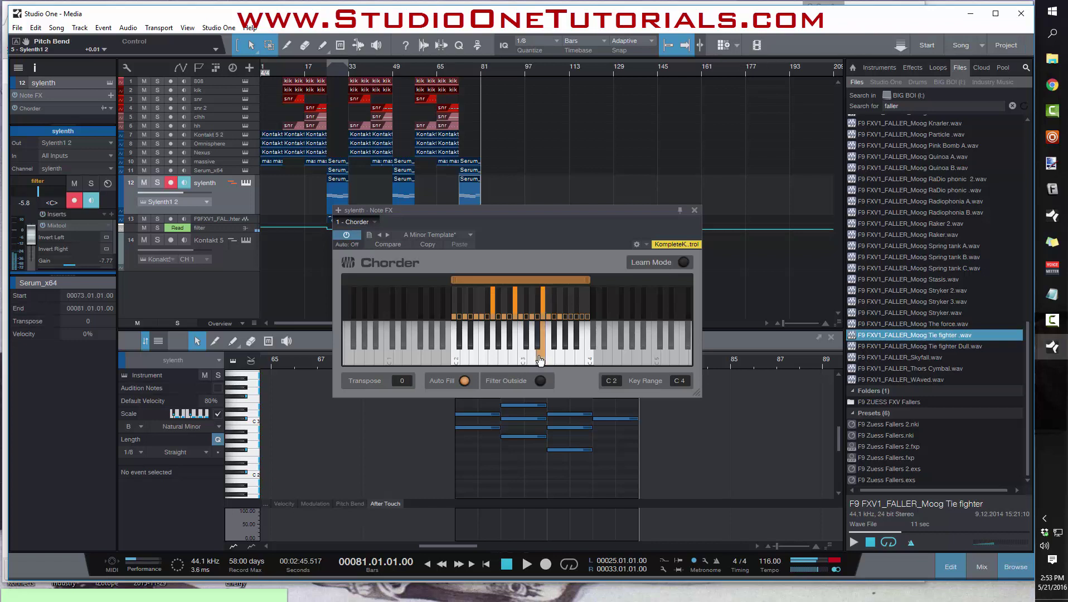
{"action": "left_click", "coordinate": [549, 359]}
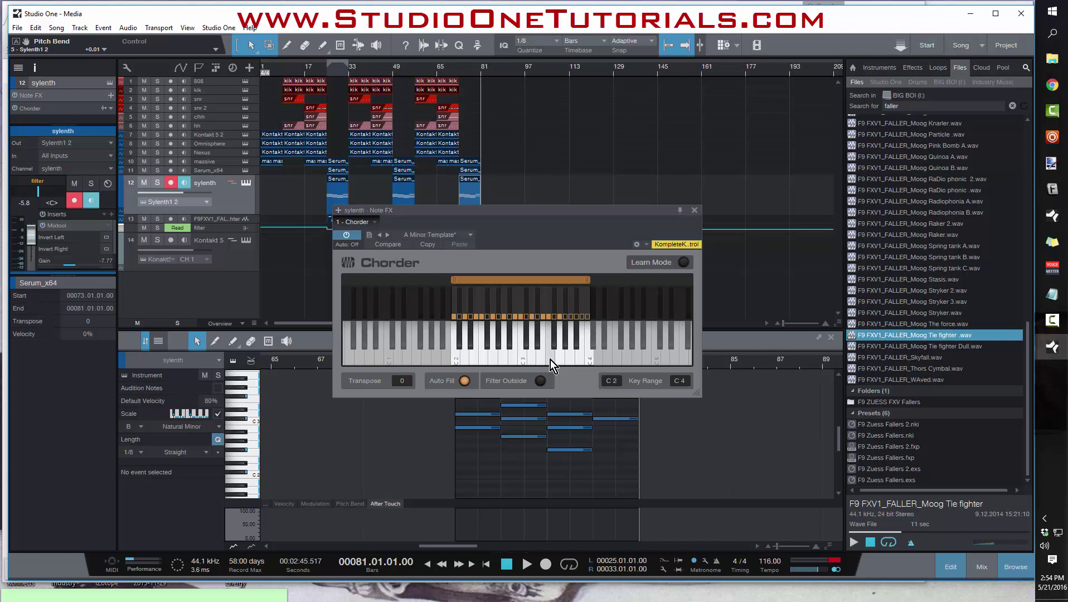
{"action": "left_click", "coordinate": [550, 360]}
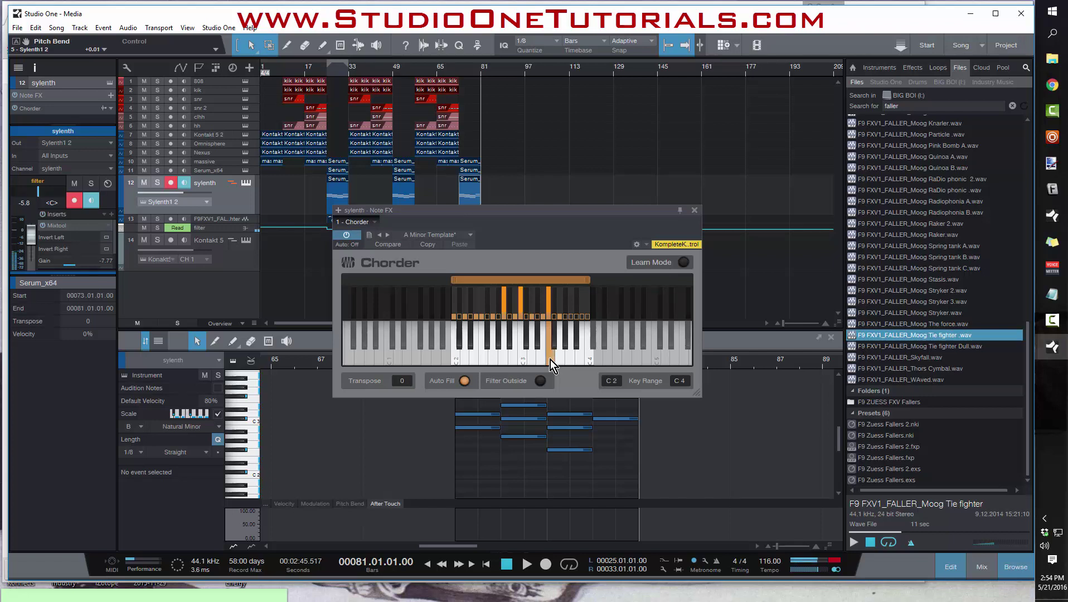
{"action": "left_click", "coordinate": [567, 362]}
{"action": "left_click", "coordinate": [560, 363]}
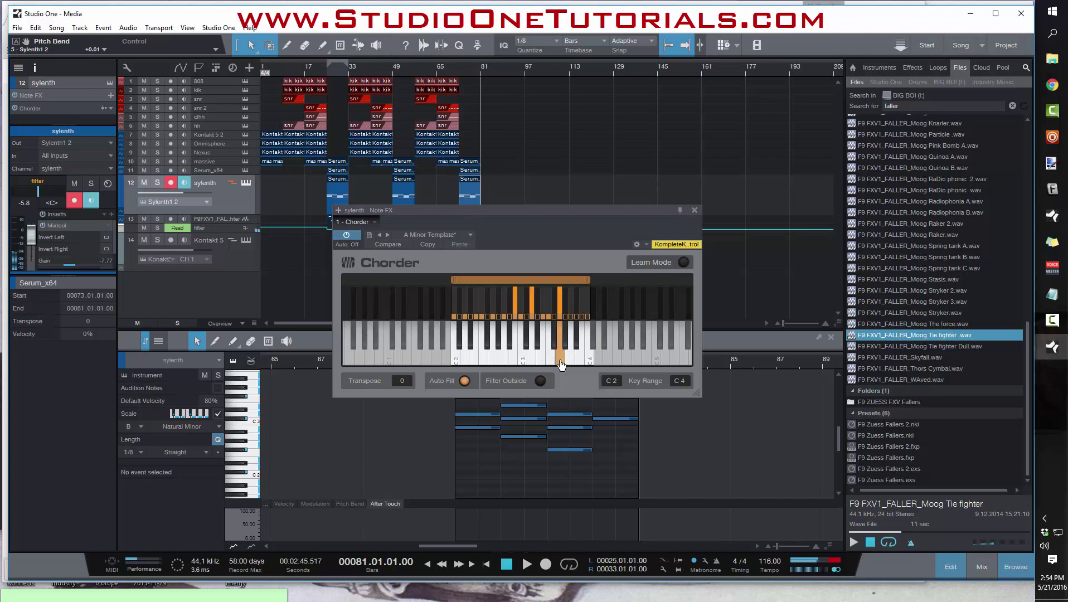
{"action": "left_click", "coordinate": [523, 357]}
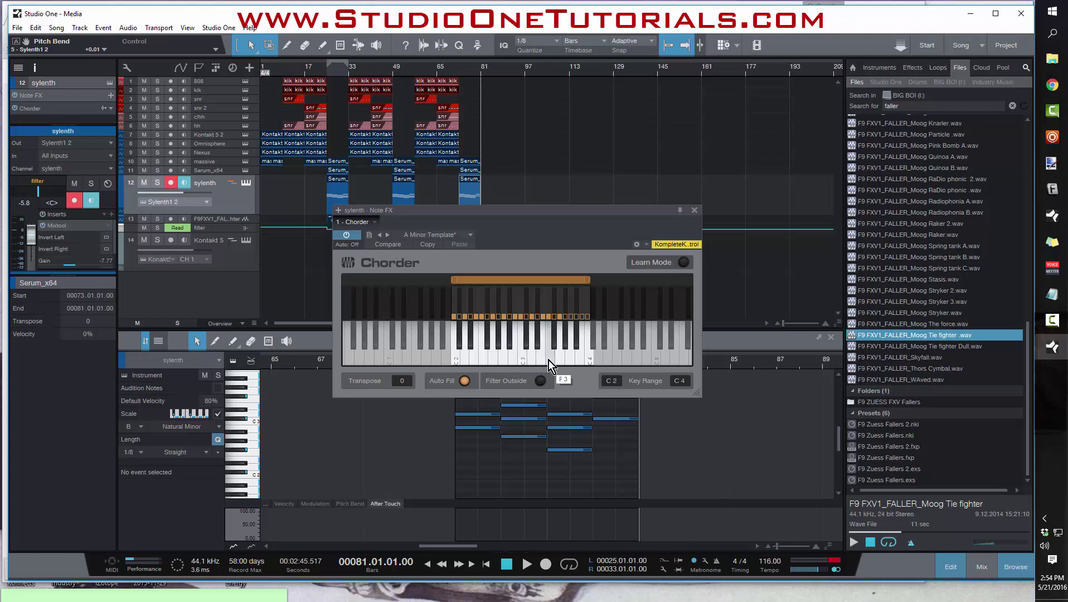
{"action": "left_click", "coordinate": [505, 361]}
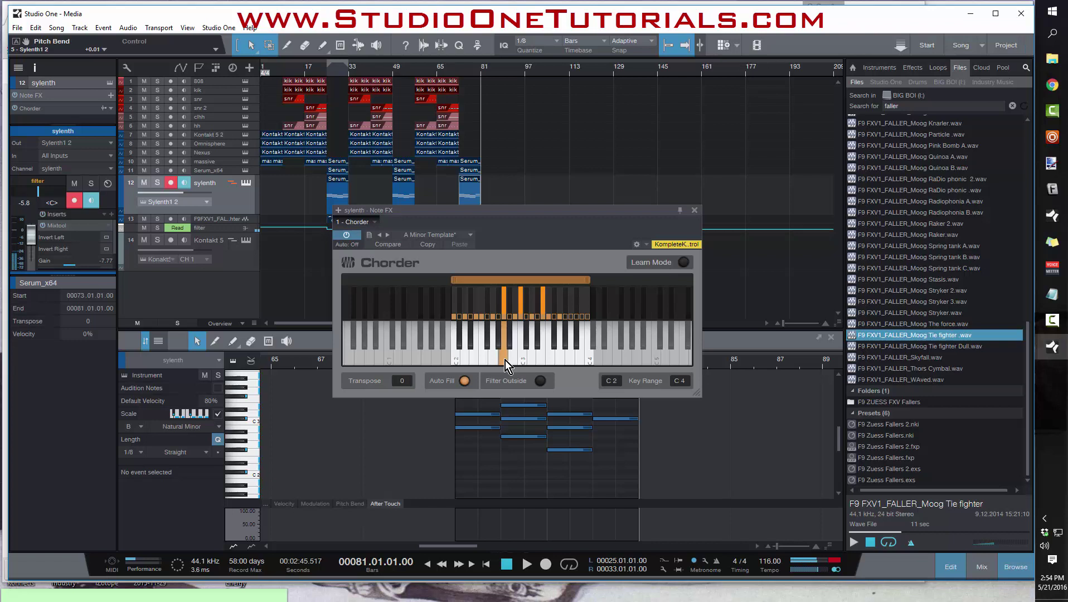
{"action": "left_click", "coordinate": [530, 359]}
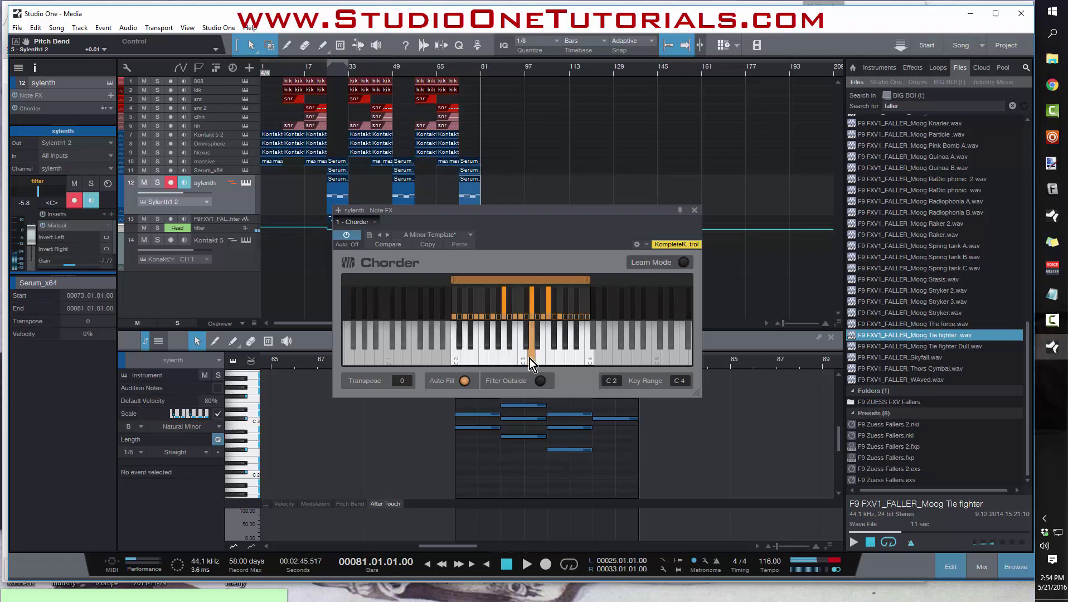
{"action": "left_click", "coordinate": [552, 357]}
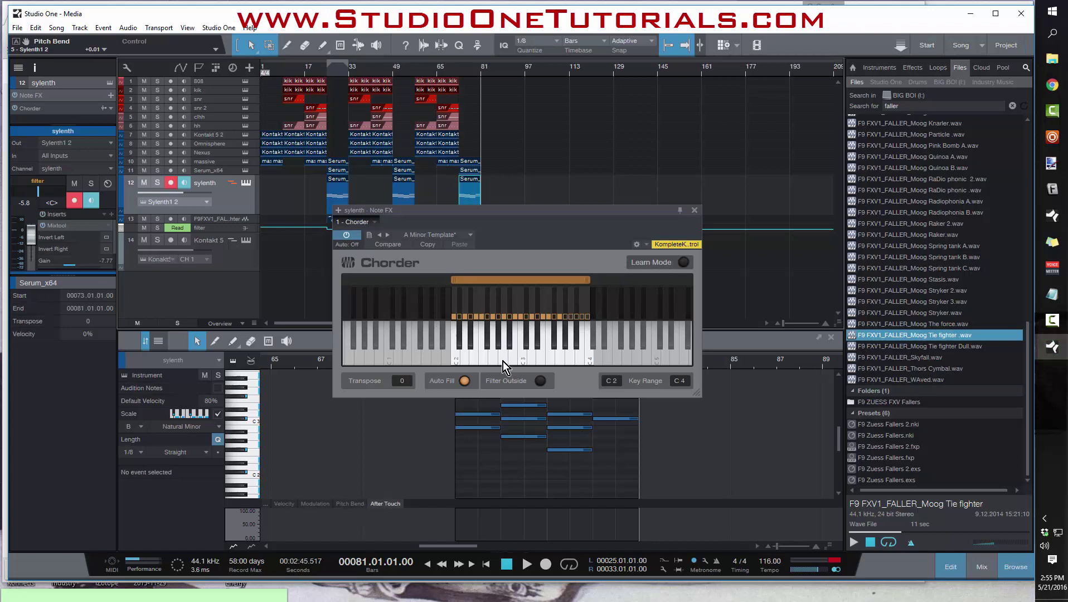
{"action": "left_click", "coordinate": [503, 361]}
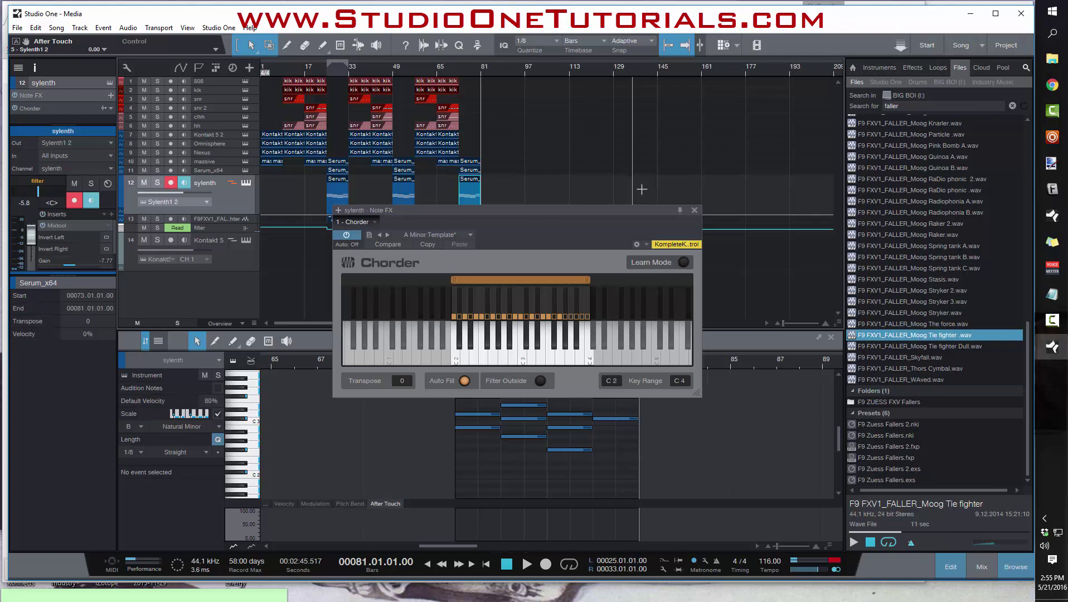
Step: Select and record-arm the Kontakt 5 track (track 14)
{"action": "left_click", "coordinate": [236, 261]}
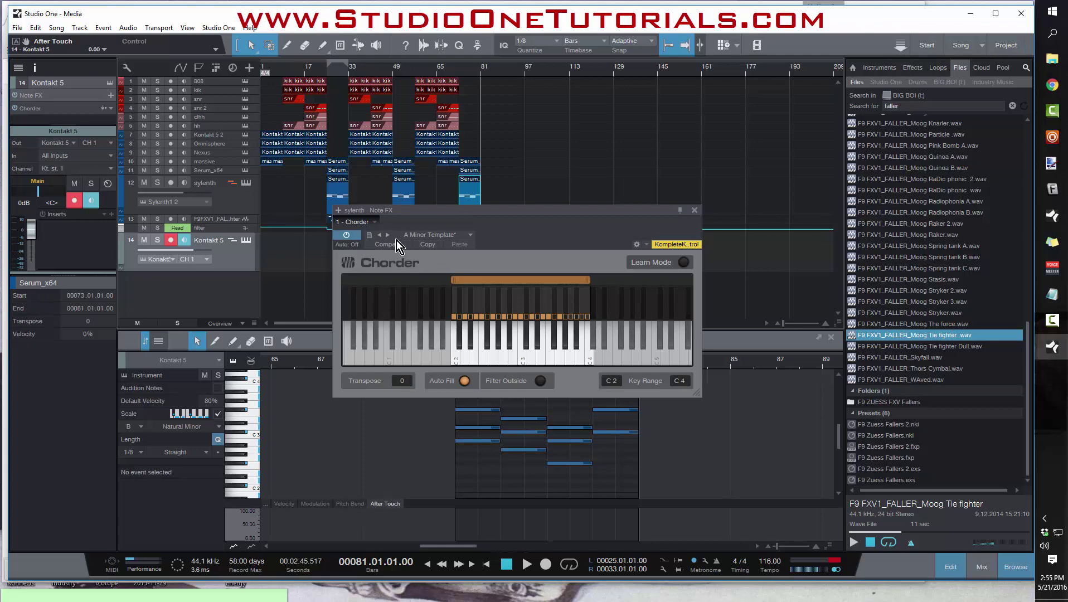
Step: Minimize the browser and bring the Screen Shots File Explorer window forward
{"action": "left_click", "coordinate": [1052, 85]}
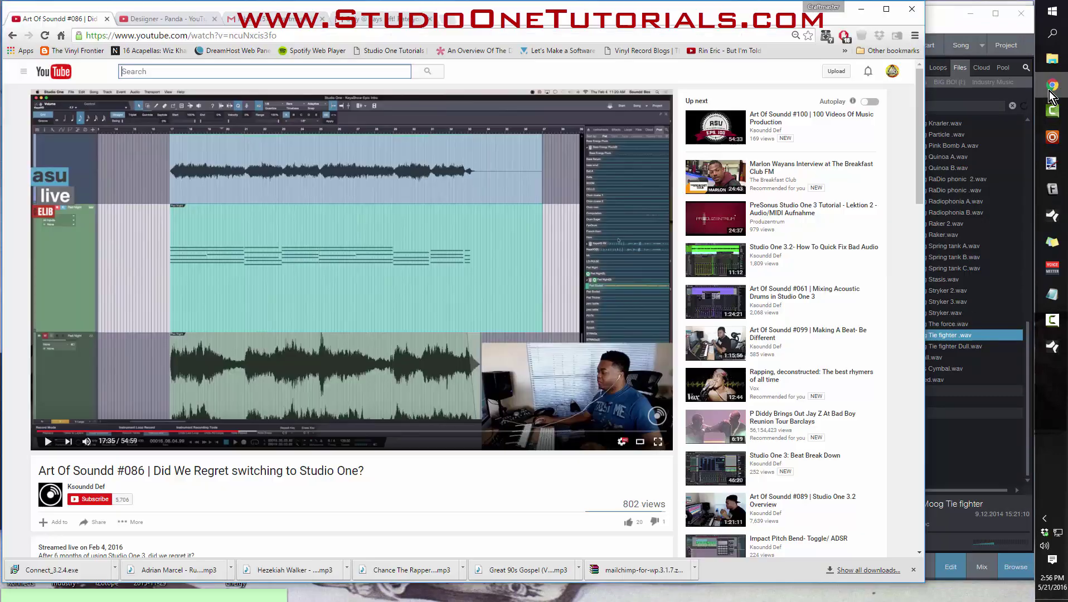
{"action": "left_click", "coordinate": [861, 9]}
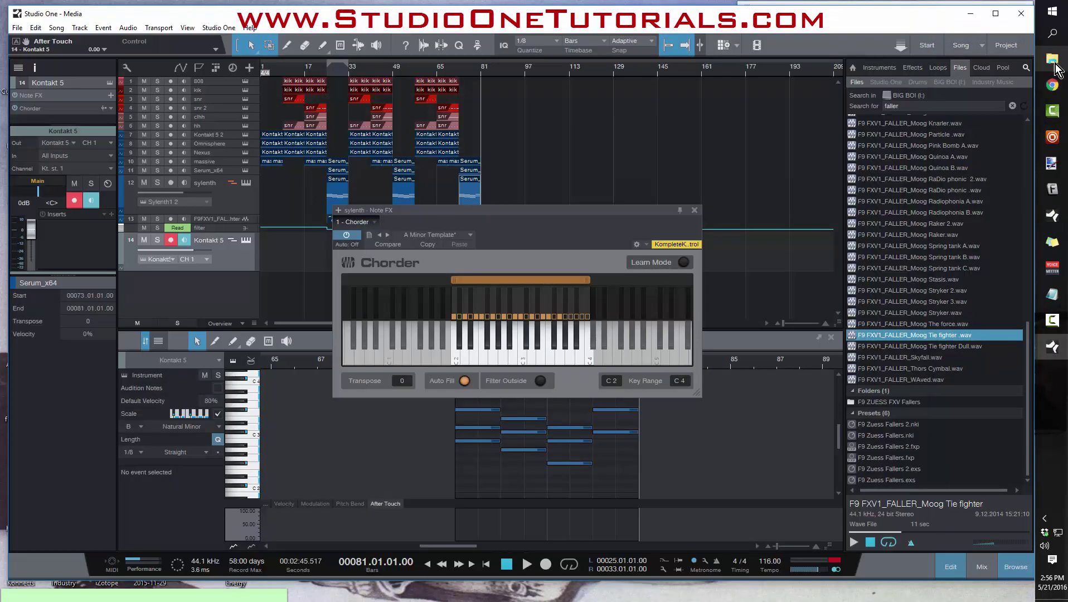
{"action": "mouse_move", "coordinate": [1052, 58]}
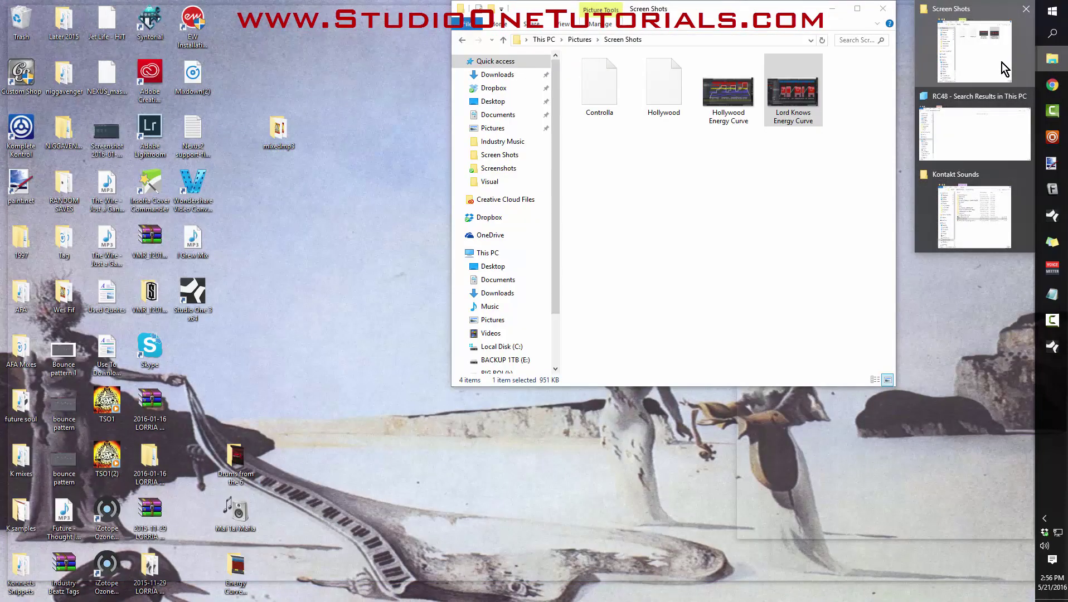
{"action": "left_click", "coordinate": [1002, 62]}
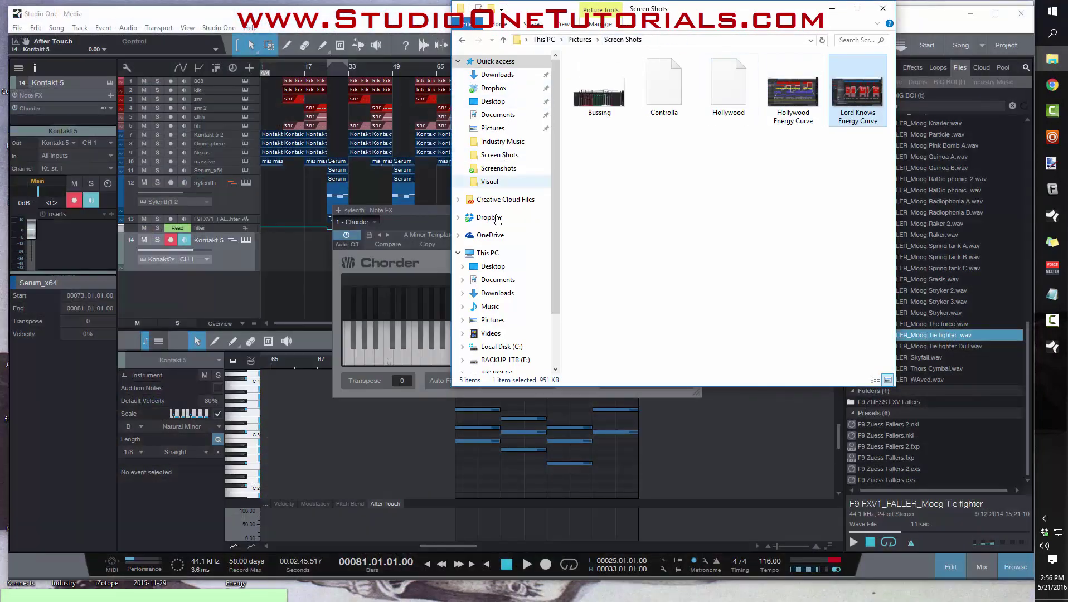
Step: Search This PC for 'studio one tutorials' and move the Explorer window aside
{"action": "left_click", "coordinate": [489, 252]}
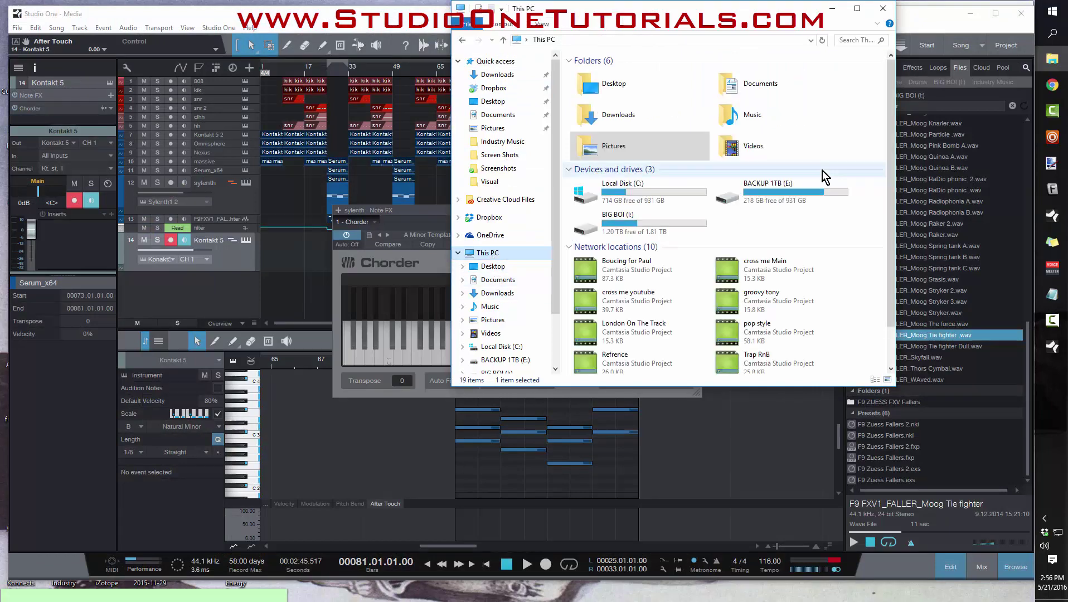
{"action": "left_click", "coordinate": [848, 41]}
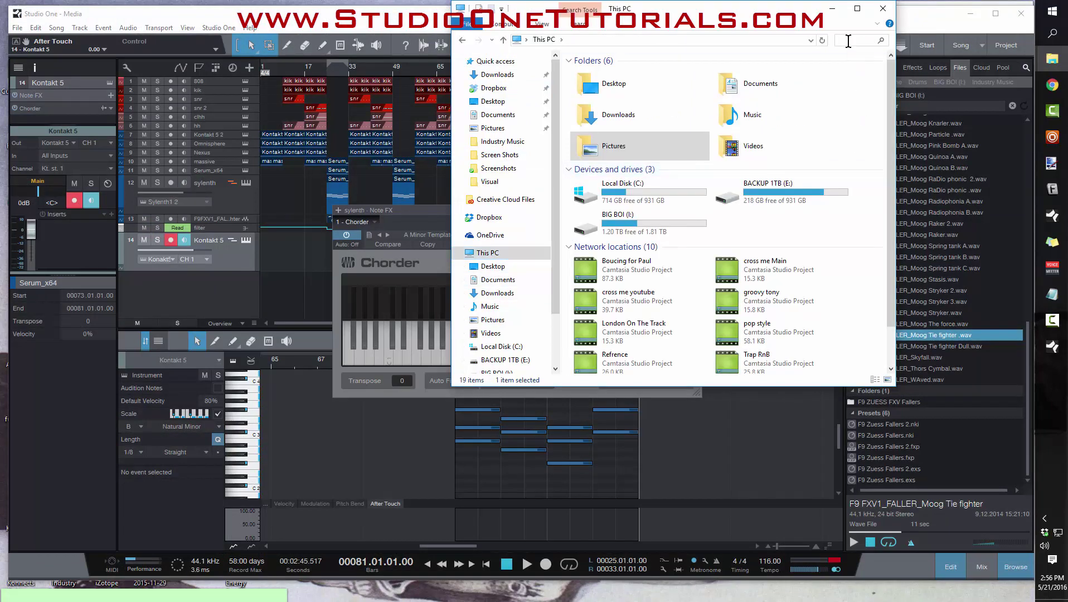
{"action": "type", "text": "studio one"}
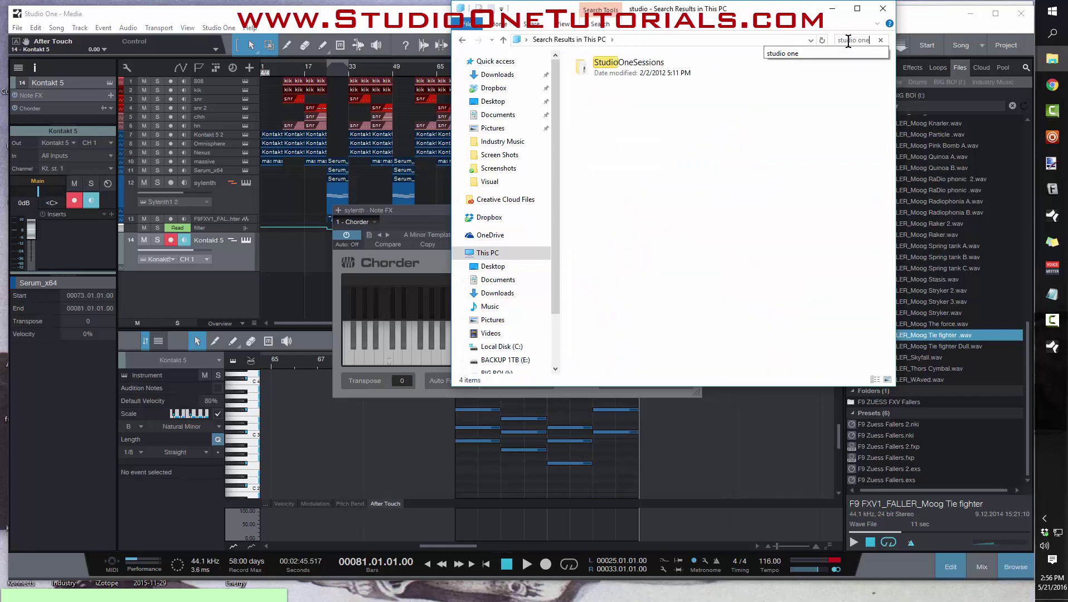
{"action": "key", "text": "Return"}
{"action": "type", "text": "tutor"}
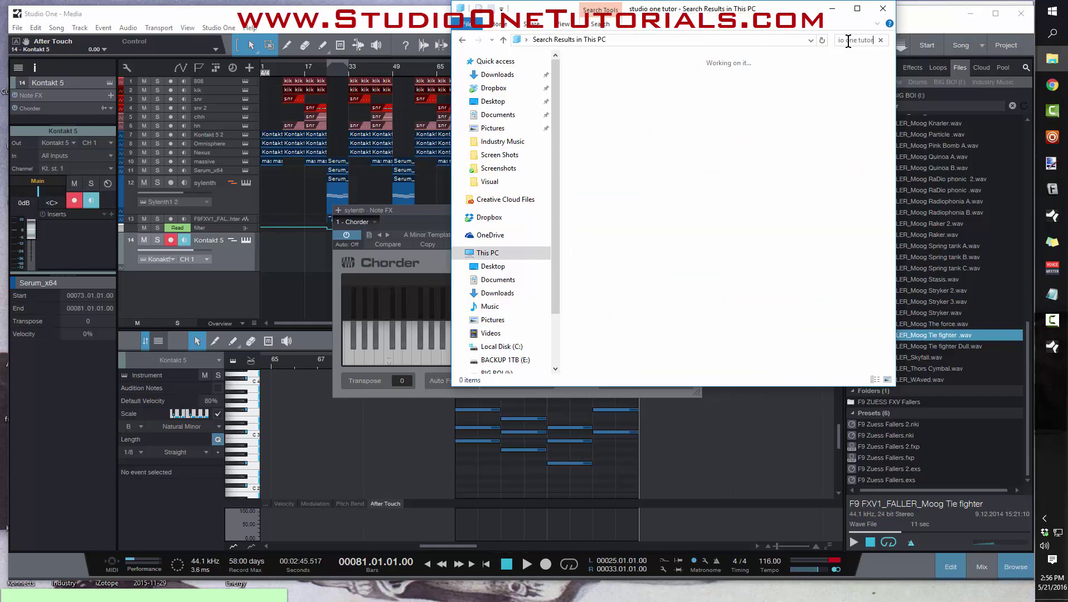
{"action": "type", "text": "ials"}
{"action": "left_click_drag", "start_coordinate": [784, 15], "coordinate": [959, 26]}
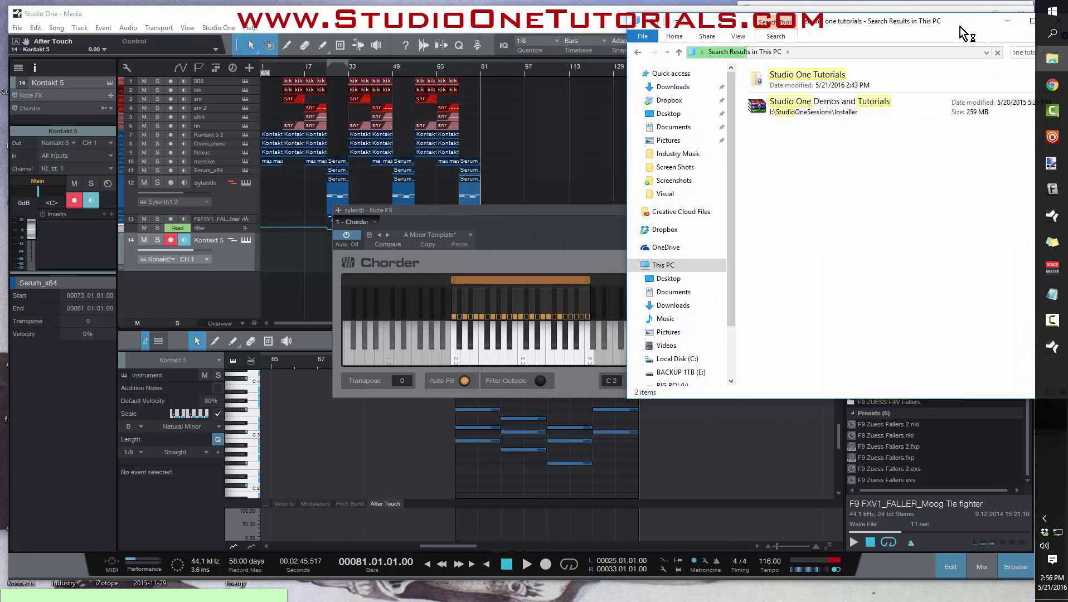
Step: Check the Studio One Tutorials folder's Properties and select 'Chorder' in its location path
{"action": "right_click", "coordinate": [781, 82]}
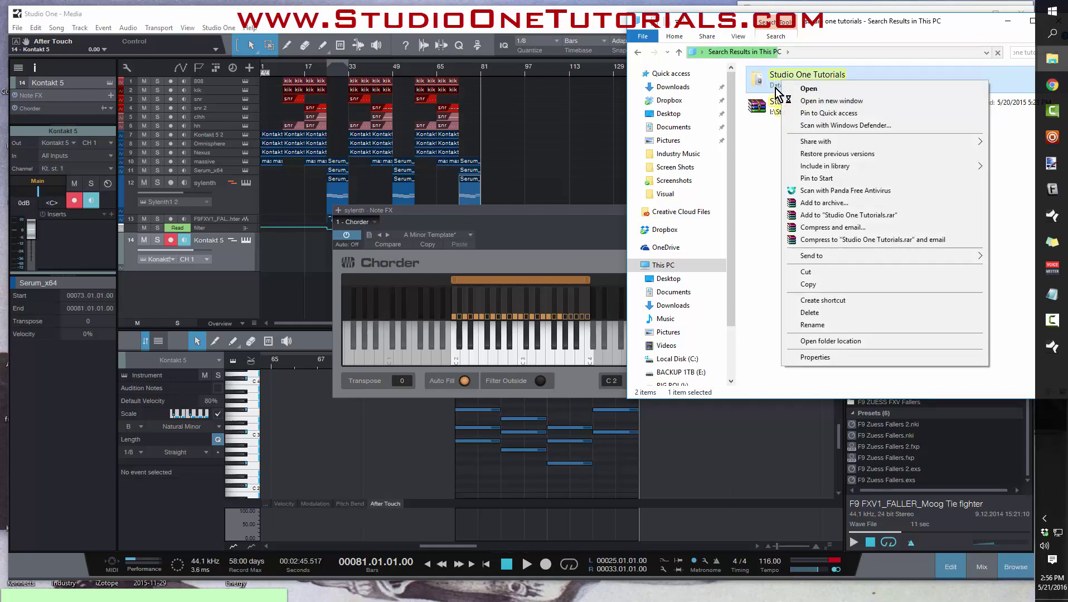
{"action": "left_click", "coordinate": [839, 358]}
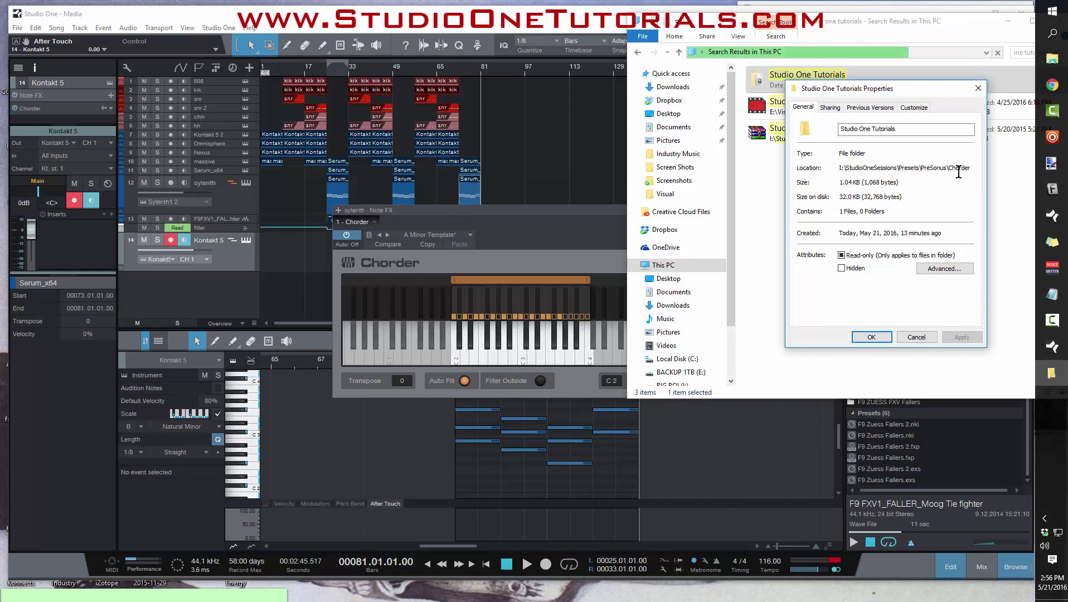
{"action": "left_click_drag", "start_coordinate": [948, 167], "coordinate": [974, 169]}
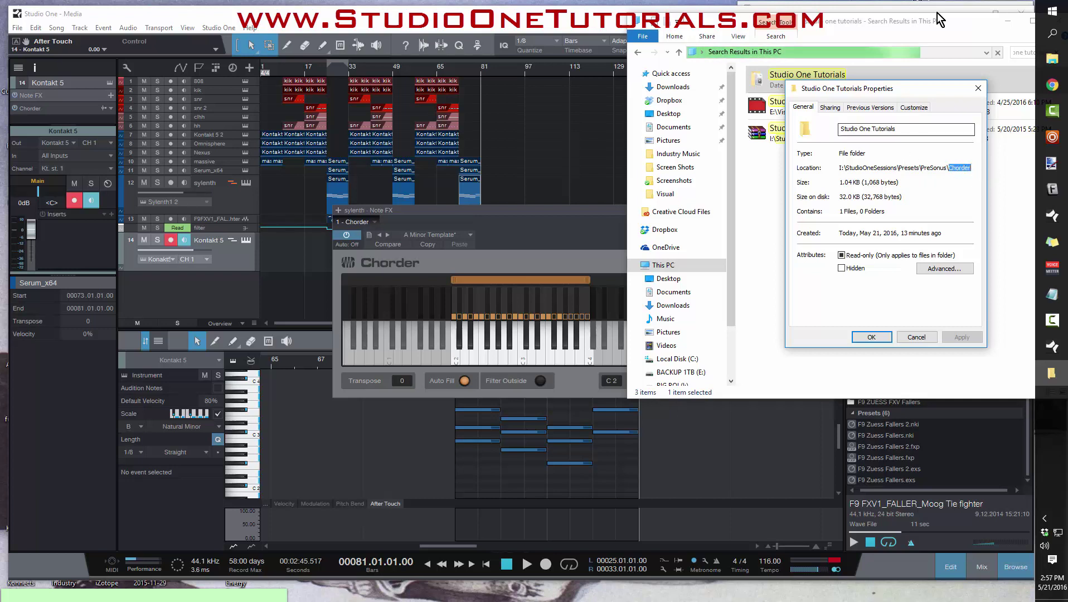
Step: Search This PC for 'chorder' and open the Chorder folder
{"action": "left_click", "coordinate": [1014, 52]}
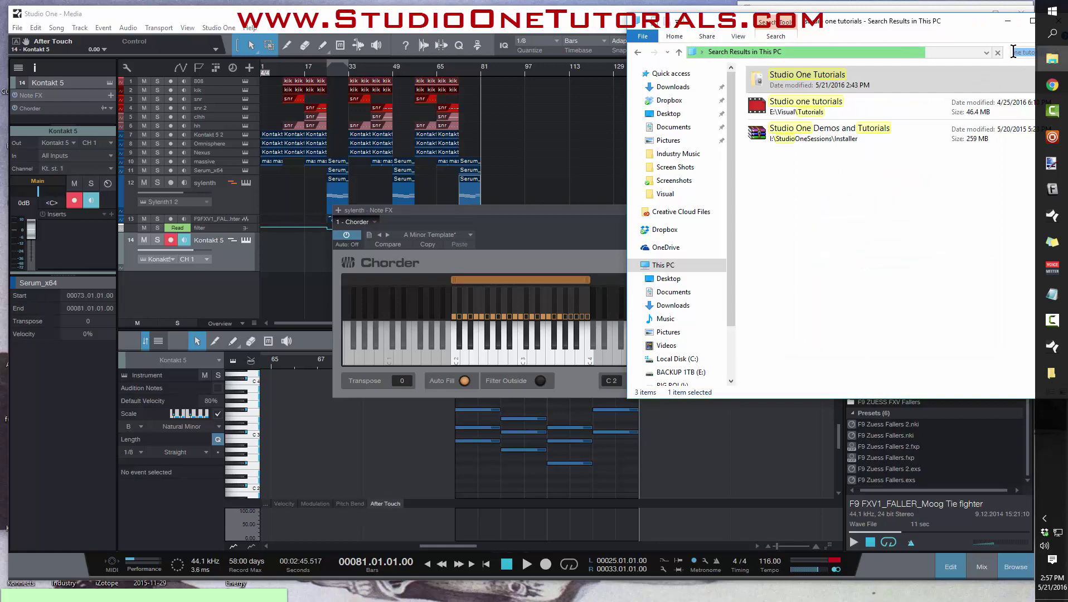
{"action": "key", "text": "BackSpace"}
{"action": "type", "text": "chorder"}
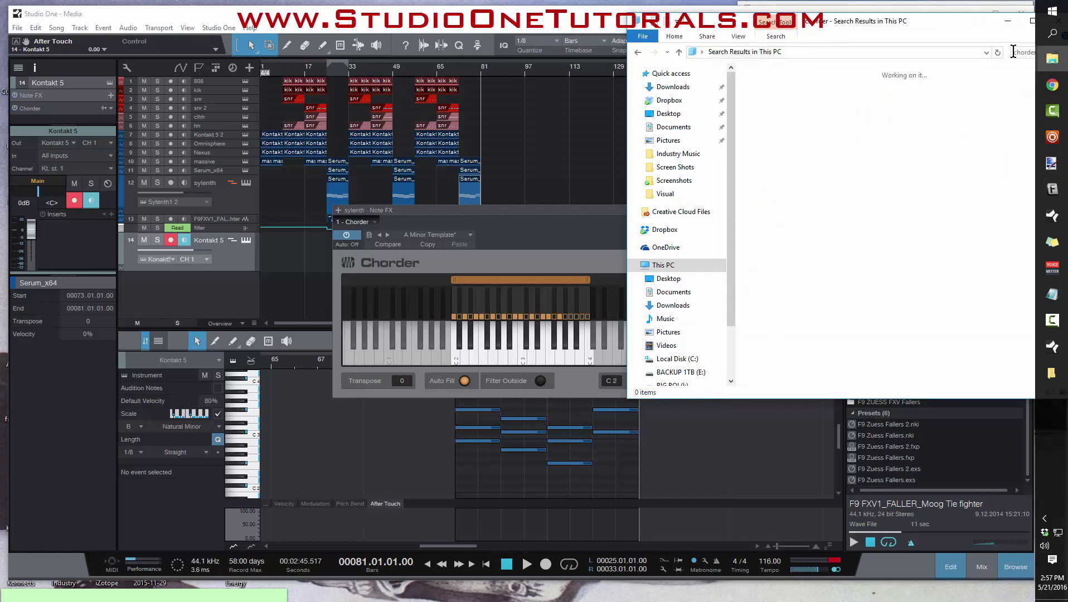
{"action": "left_click_drag", "start_coordinate": [970, 29], "coordinate": [888, 77]}
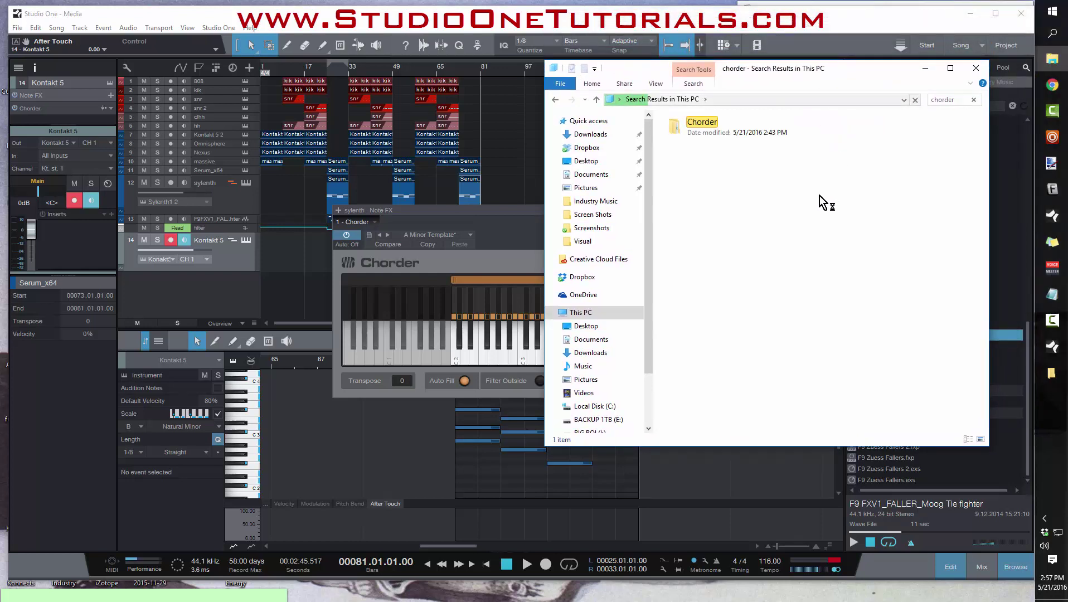
{"action": "double_click", "coordinate": [677, 126]}
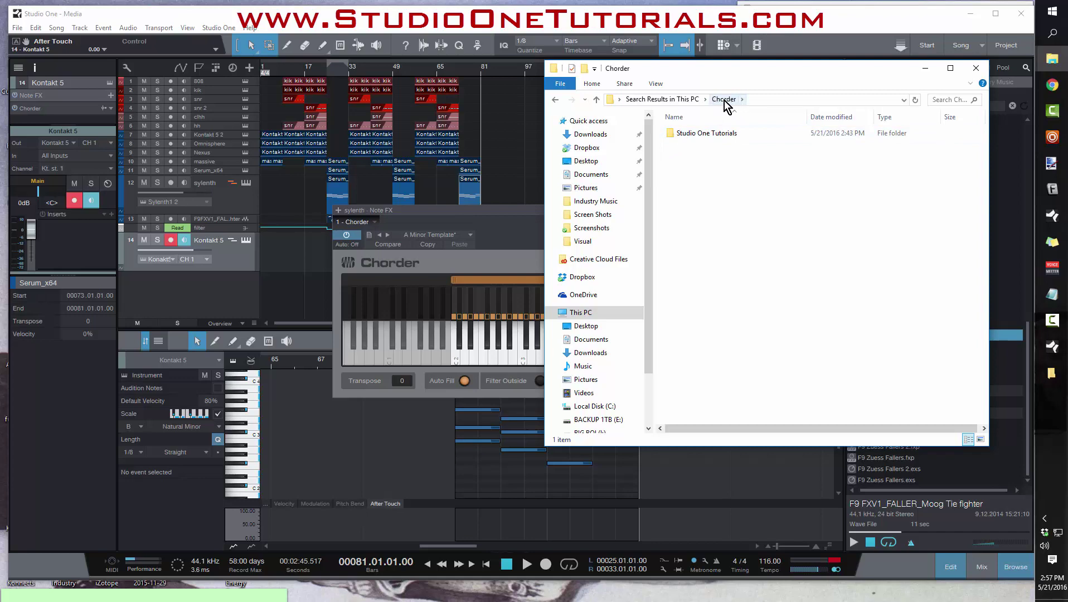
Step: Close the properties window and confirm A Minor Template under Studio One Tutorials in Chorder's presets
{"action": "left_click", "coordinate": [977, 68]}
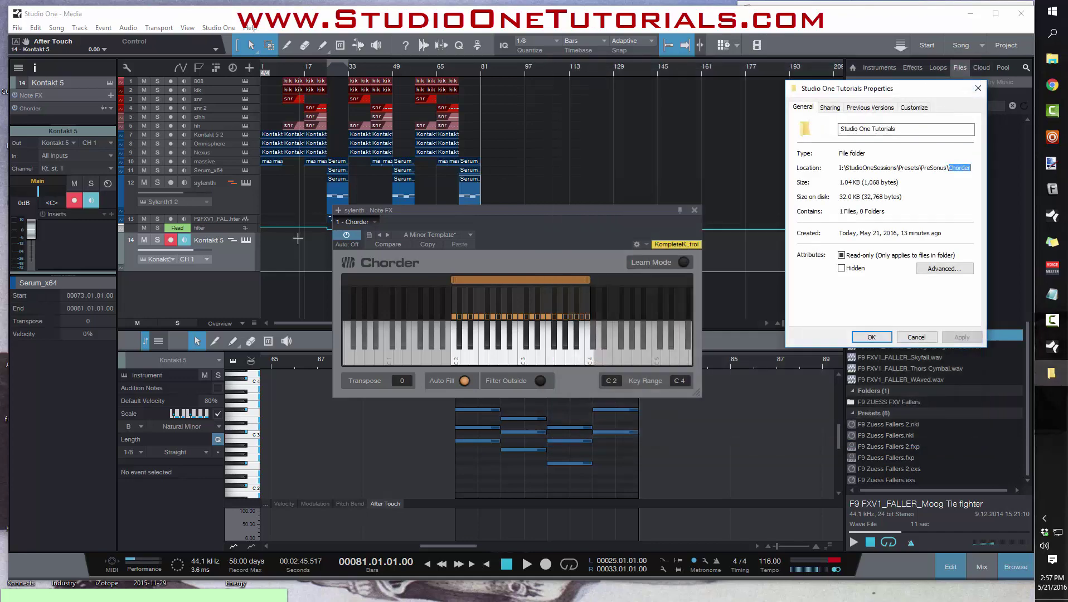
{"action": "left_click", "coordinate": [471, 236]}
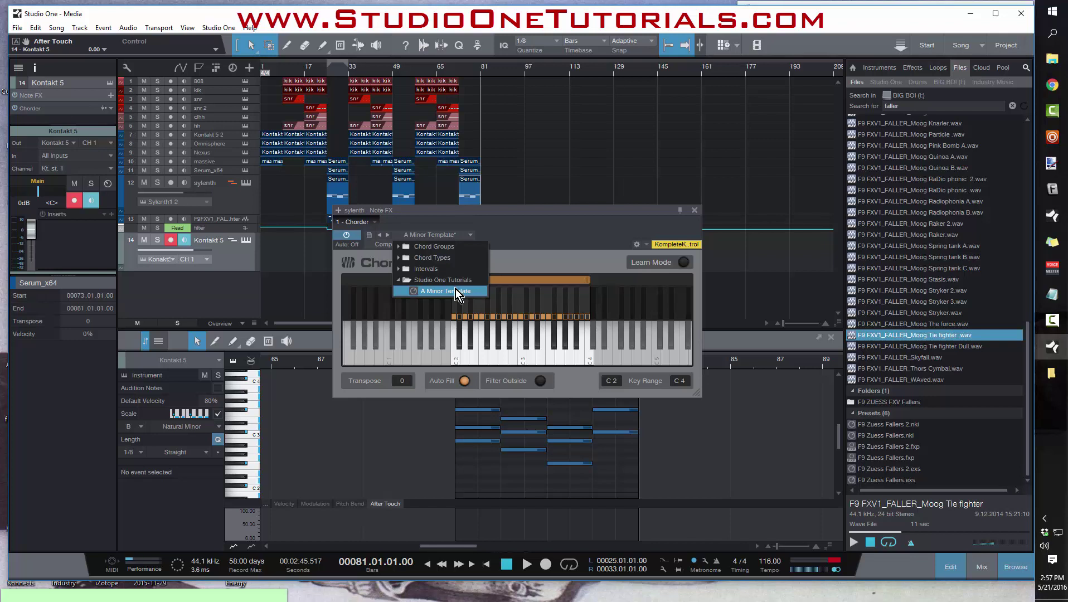
{"action": "left_click", "coordinate": [401, 280]}
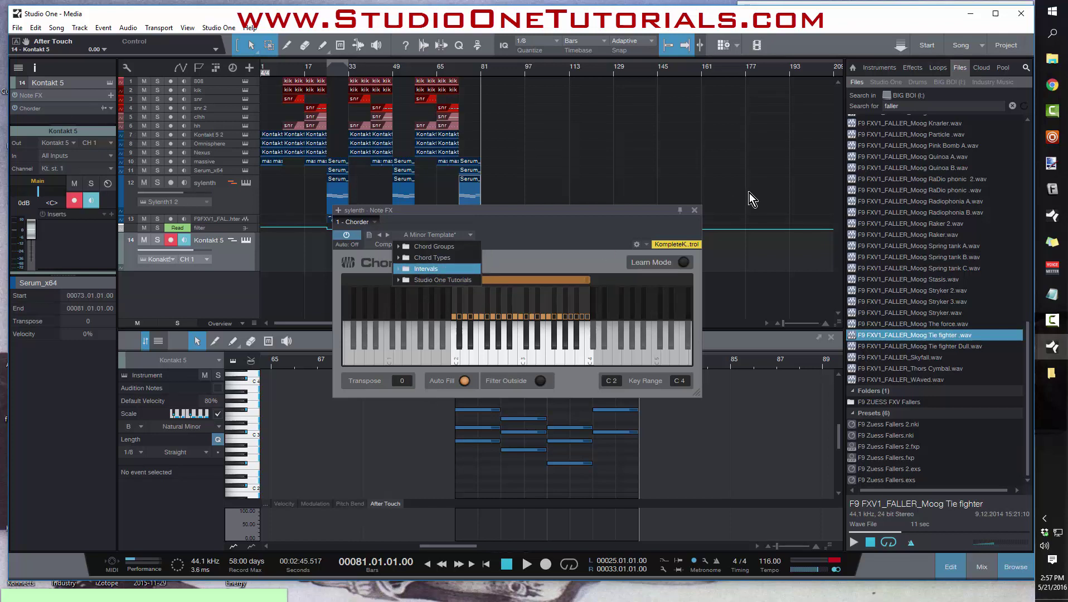
{"action": "left_click", "coordinate": [694, 213]}
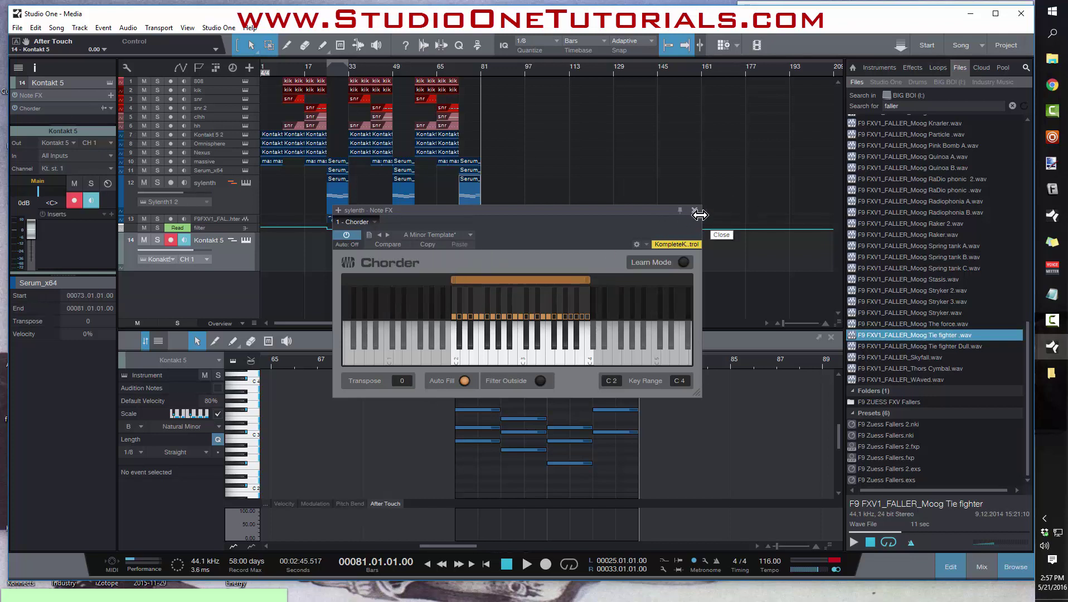